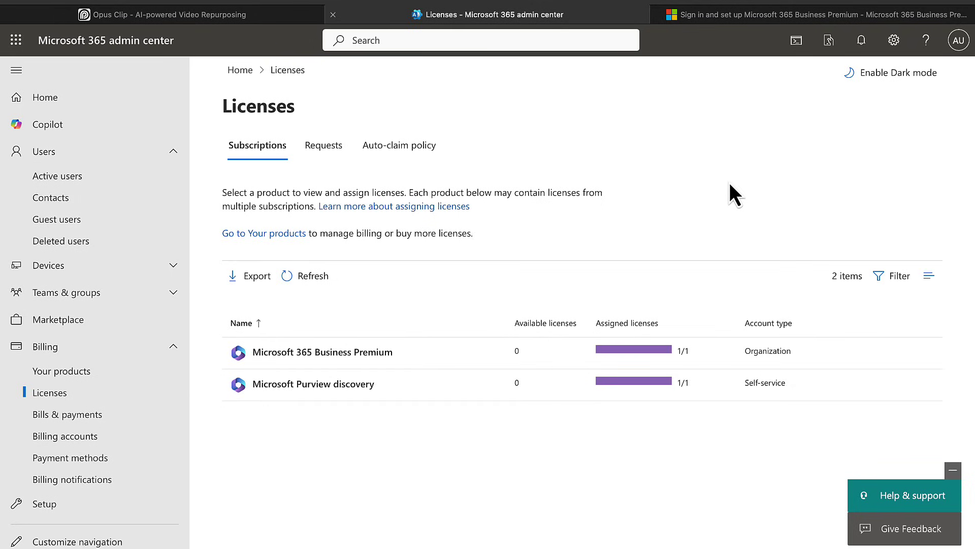
Open the Business Premium setup article in Learn and close the AI Skills Fest banner
left_click(718, 19)
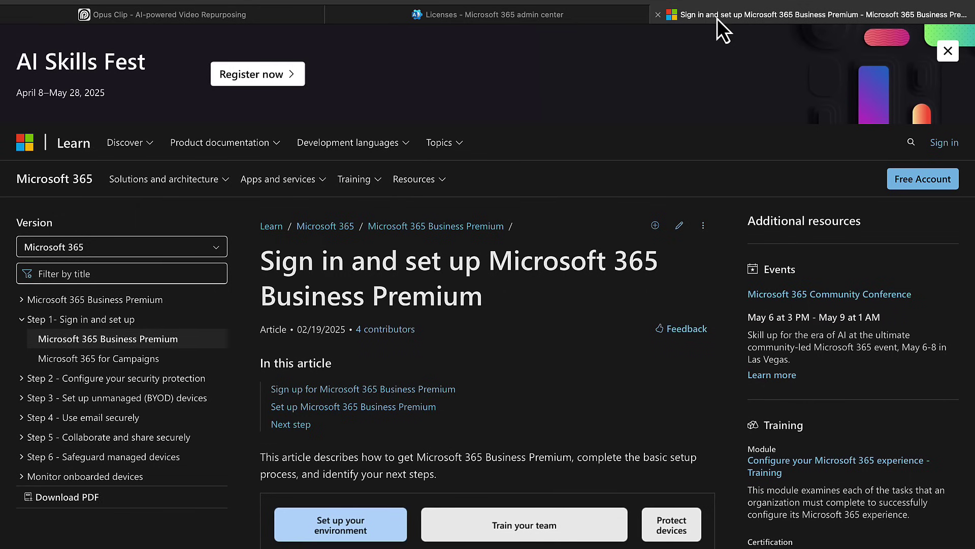
left_click(948, 51)
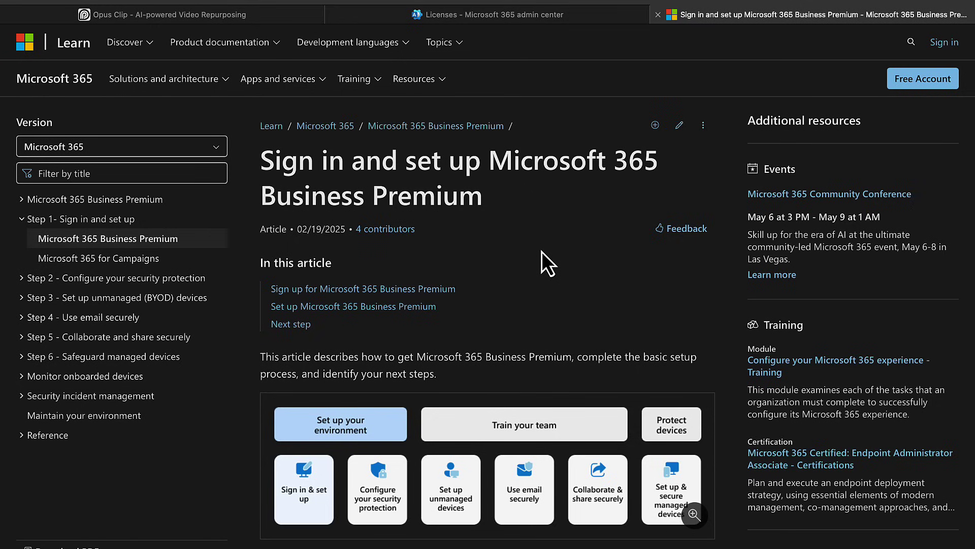
left_click(23, 219)
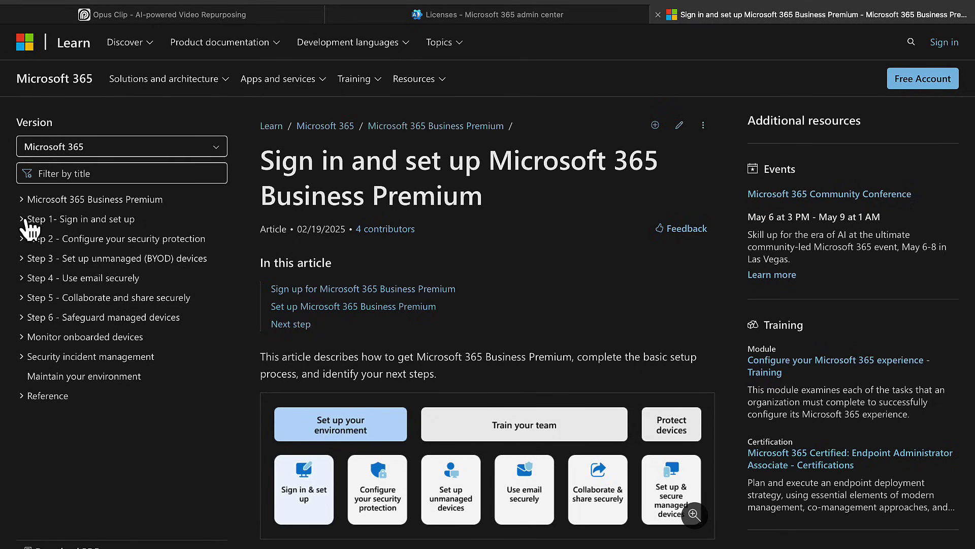
Read through the article, re-expand Step 1 in the contents, then return to Licenses
scroll(402, 293, "down", 3)
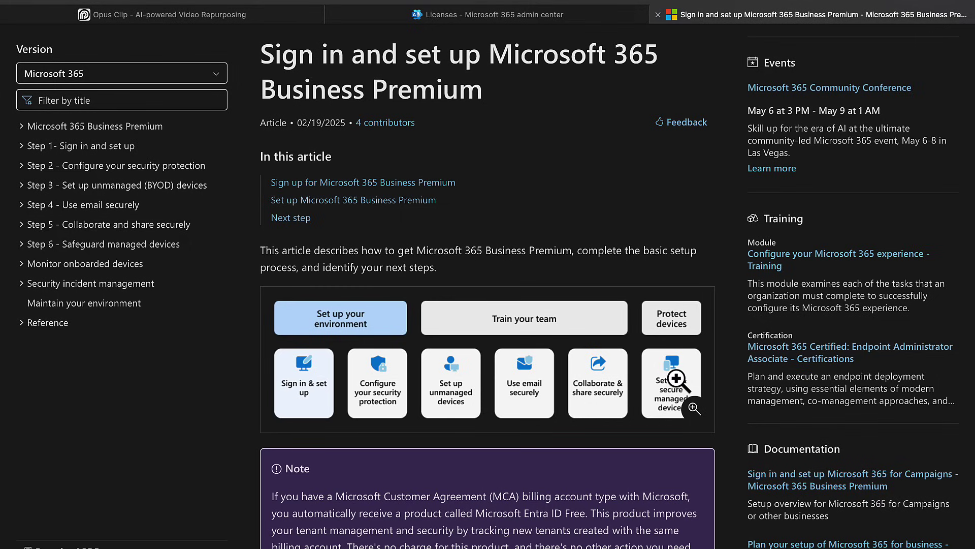
scroll(677, 380, "down", 10)
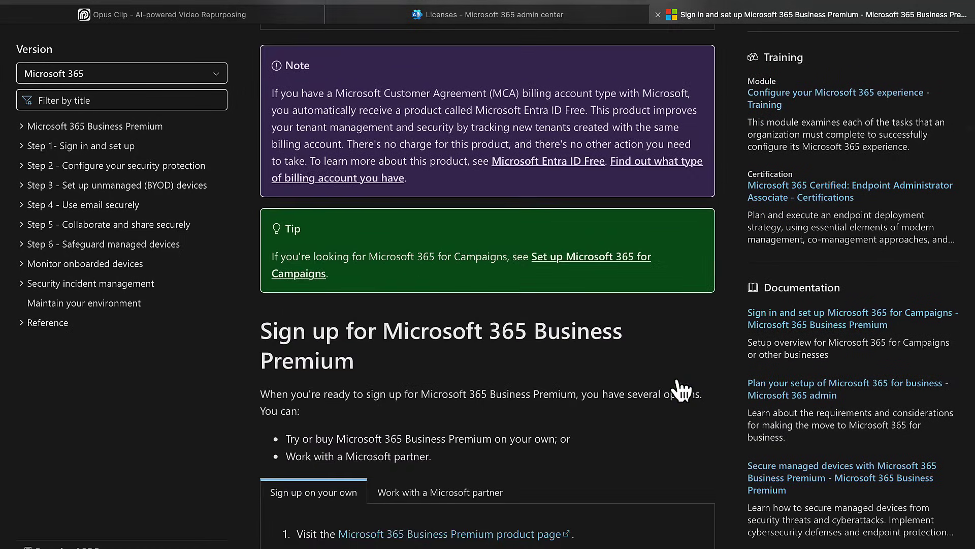
scroll(677, 380, "down", 2)
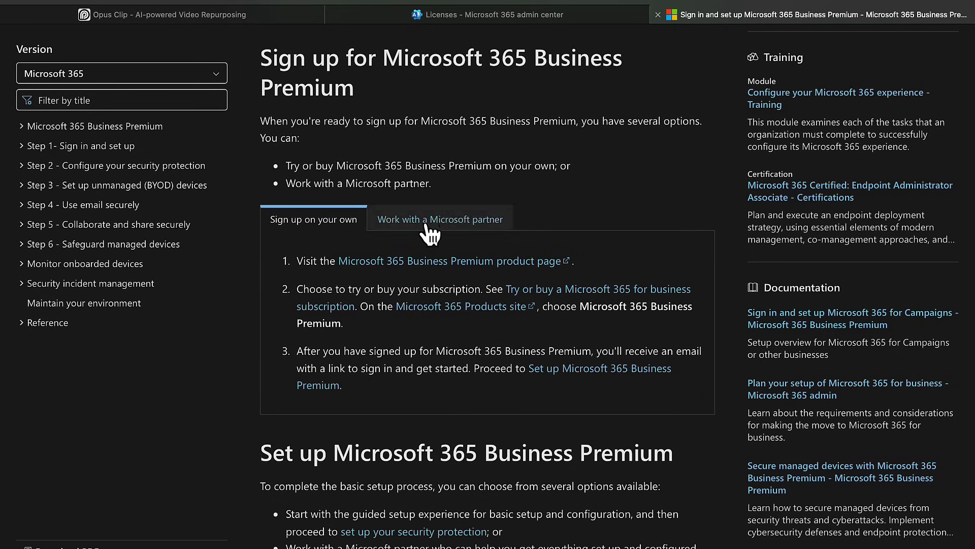
scroll(452, 411, "down", 7)
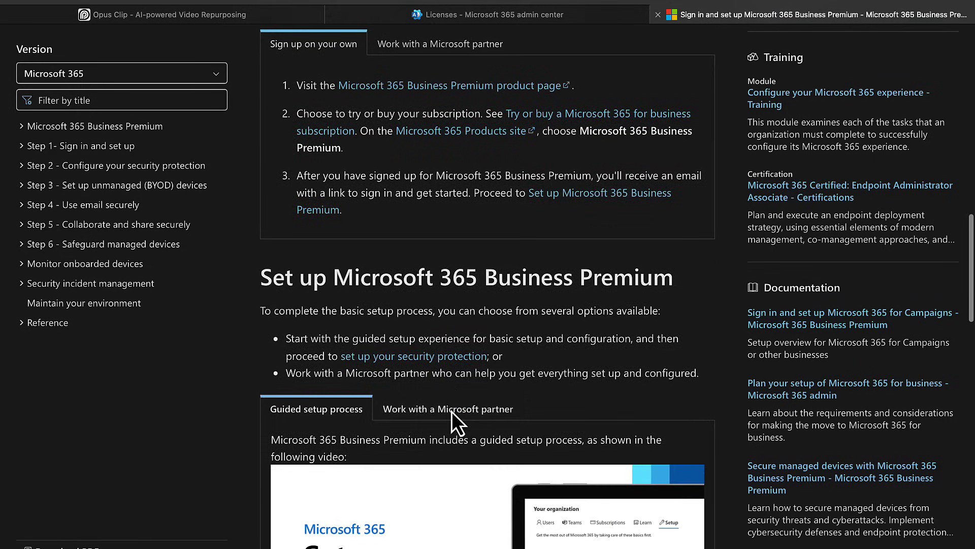
scroll(452, 414, "down", 5)
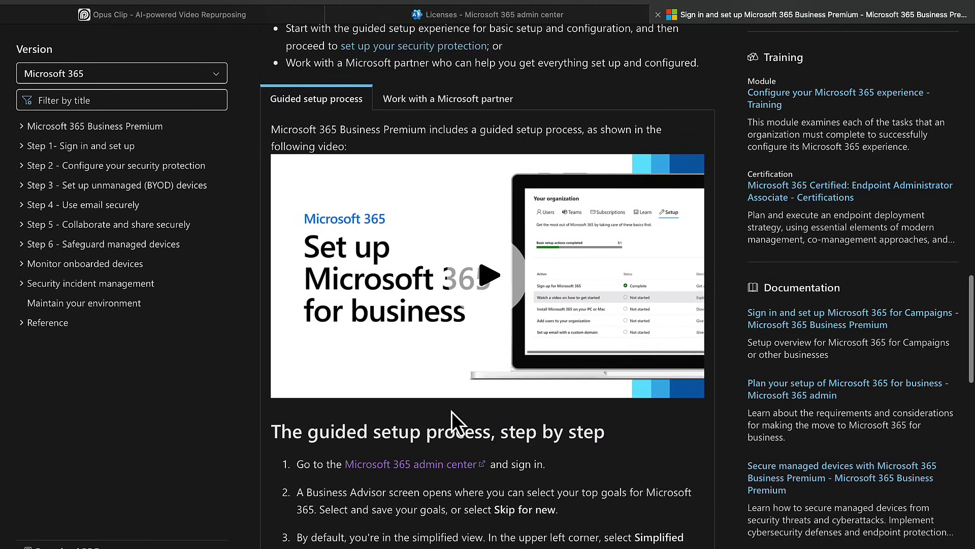
scroll(451, 409, "down", 6)
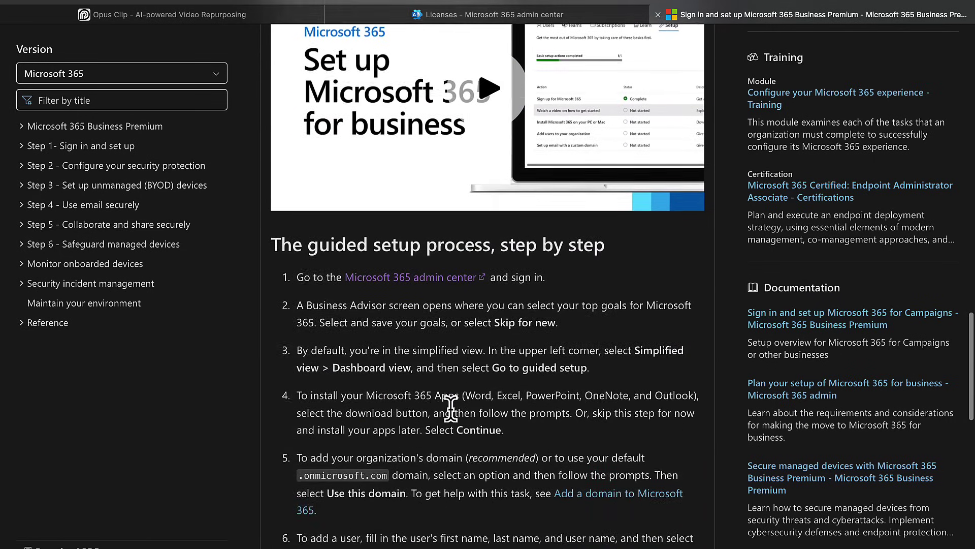
scroll(452, 412, "down", 7)
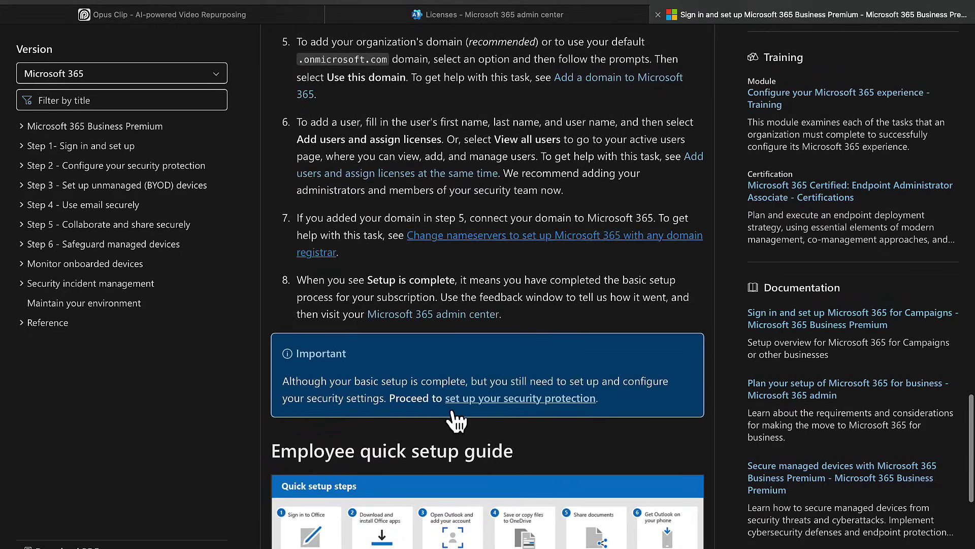
scroll(452, 411, "down", 4)
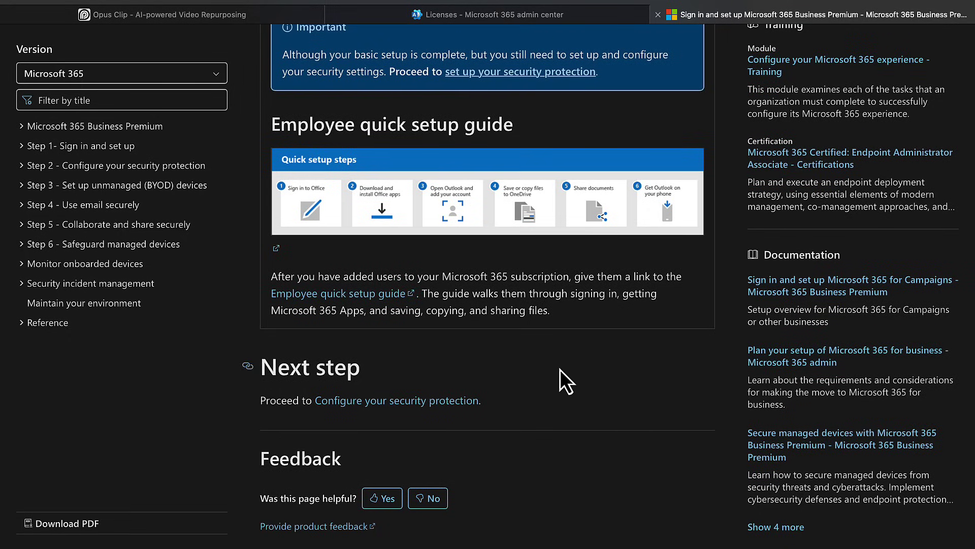
scroll(559, 370, "up", 15)
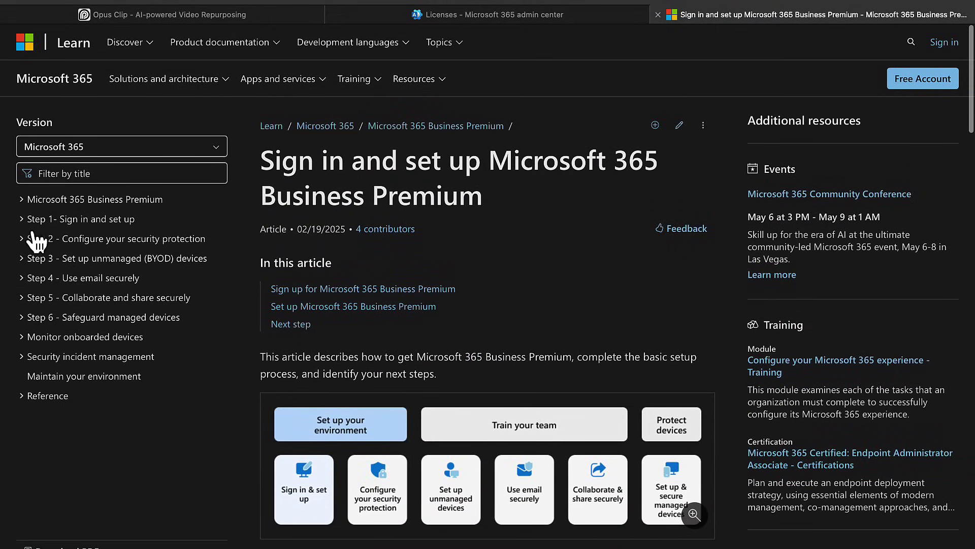
left_click(23, 220)
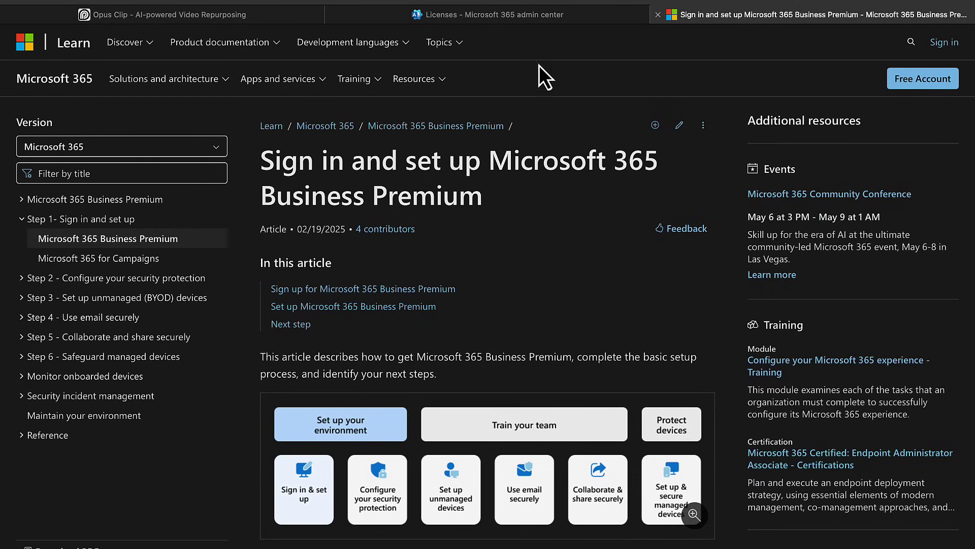
left_click(510, 21)
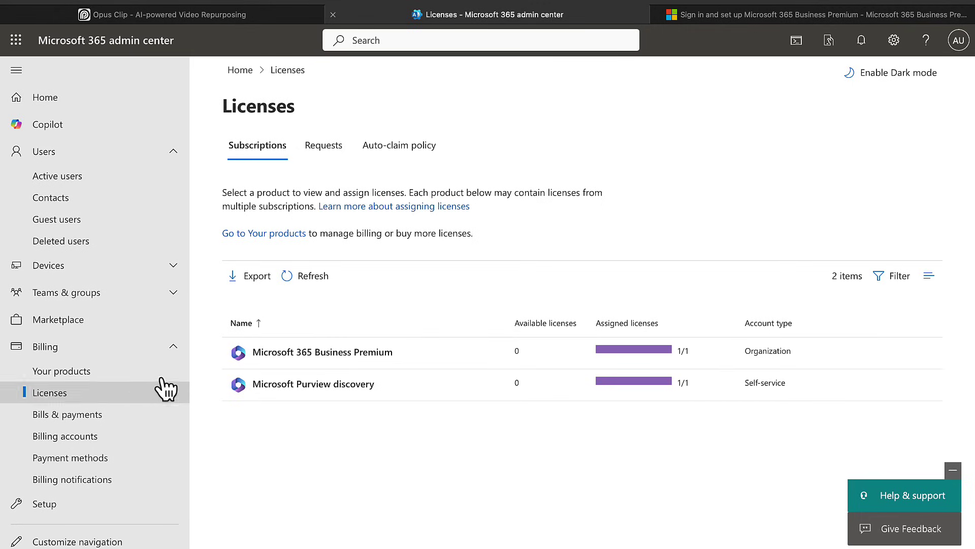
Scroll down the admin center navigation pane toward Setup
scroll(117, 384, "down", 1)
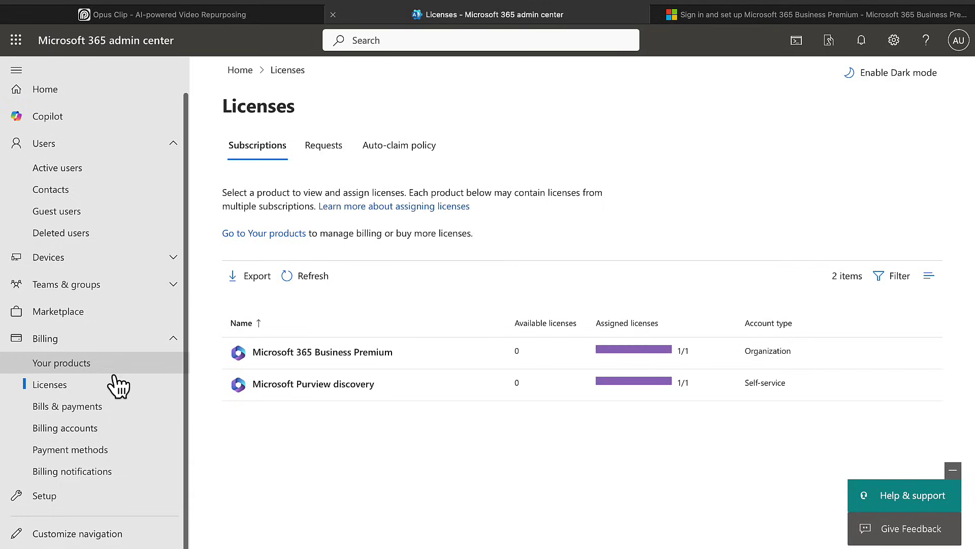
Open the Setup page and review its tasks, such as Teams setup and Add pronouns
left_click(63, 502)
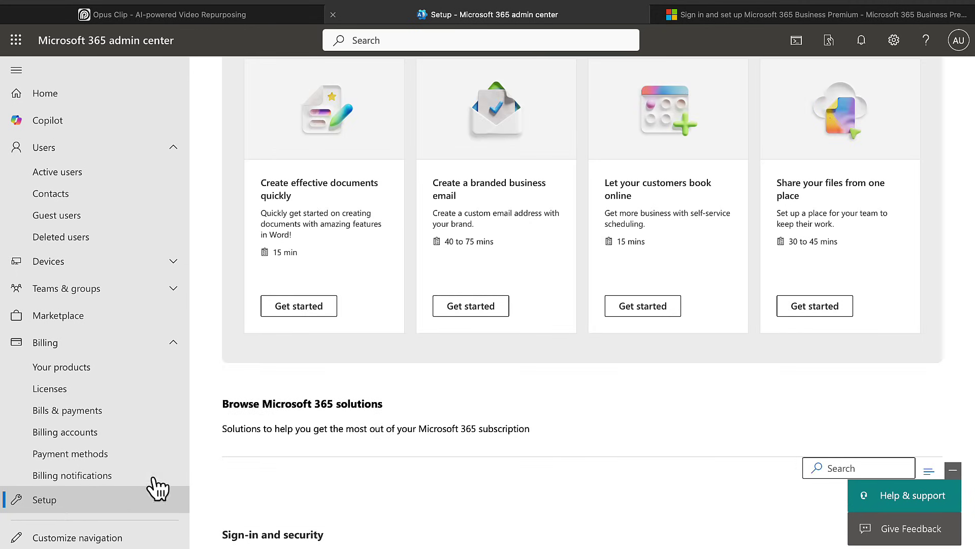
scroll(372, 449, "down", 4)
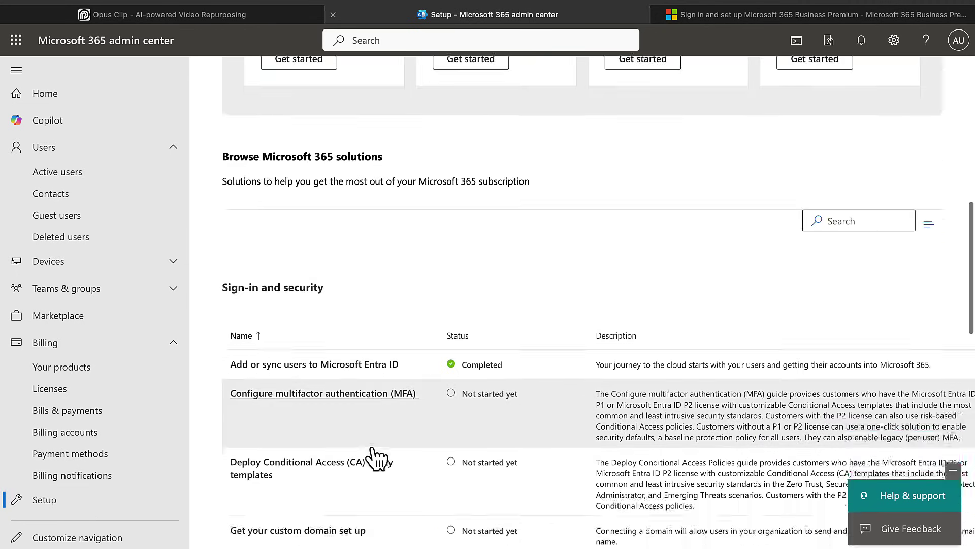
scroll(372, 449, "up", 4)
scroll(372, 449, "down", 1)
scroll(372, 449, "down", 1)
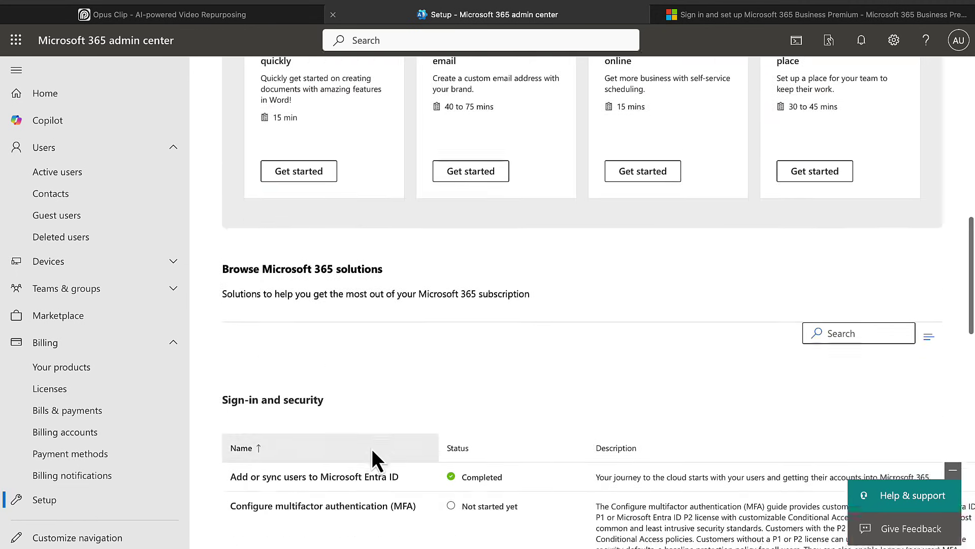
scroll(372, 449, "down", 2)
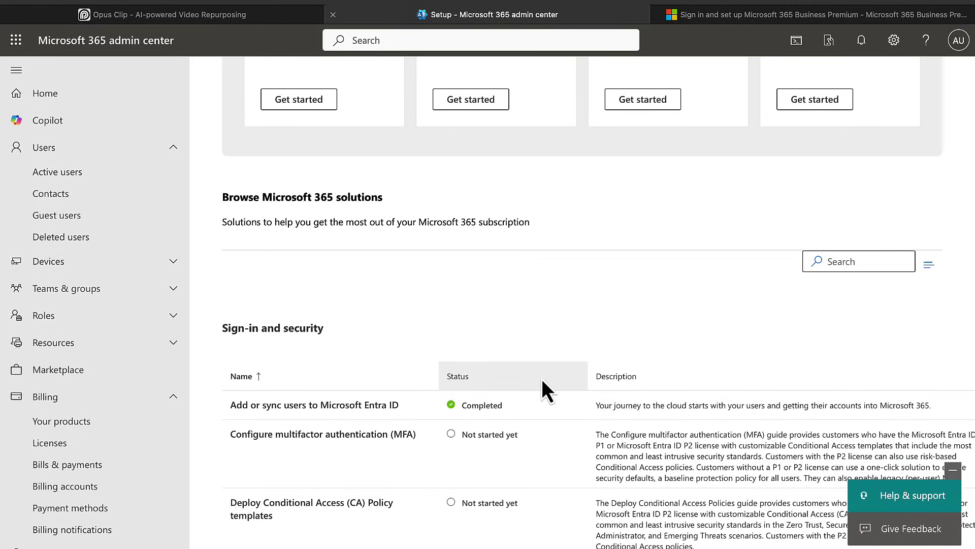
scroll(679, 368, "down", 2)
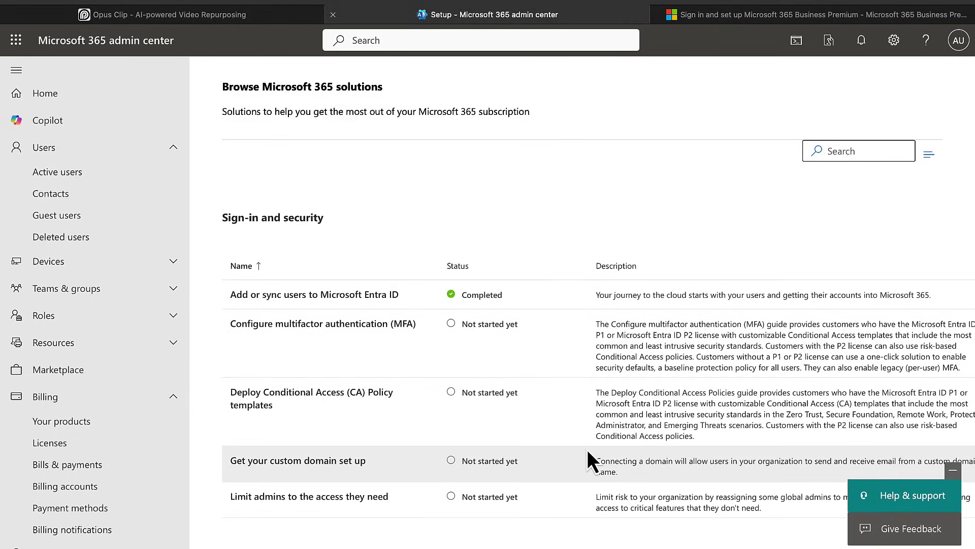
scroll(587, 451, "down", 2)
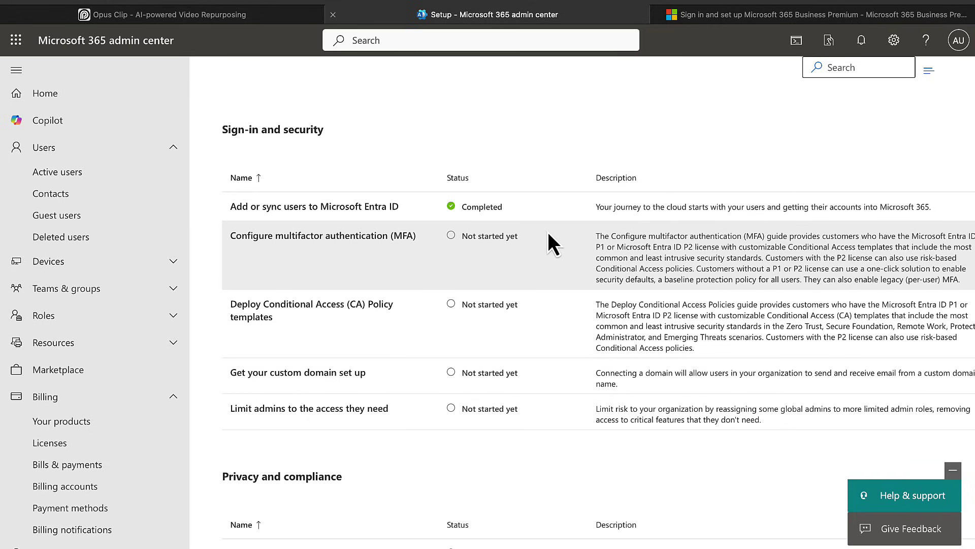
Expand Settings in the navigation to reveal Domains and its other sub-pages
scroll(548, 232, "up", 3)
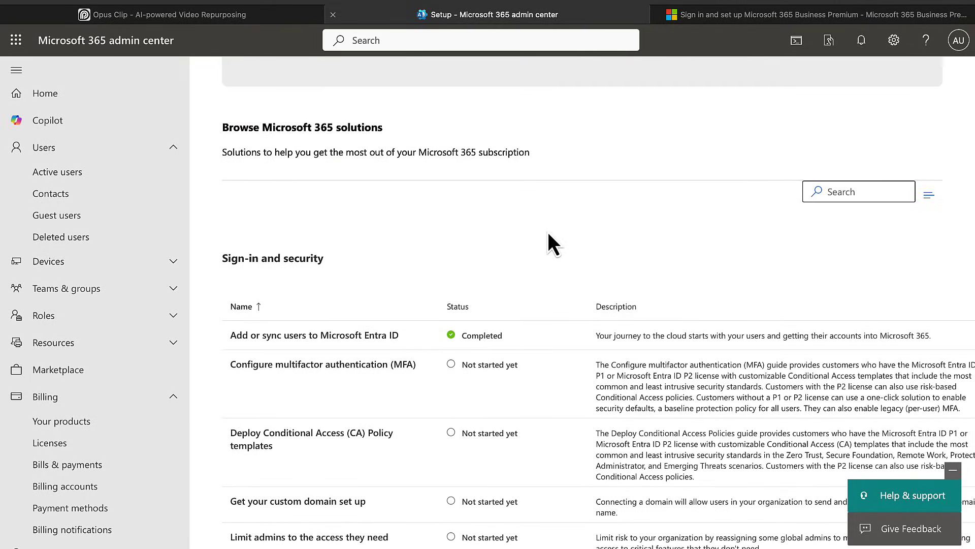
scroll(549, 234, "up", 5)
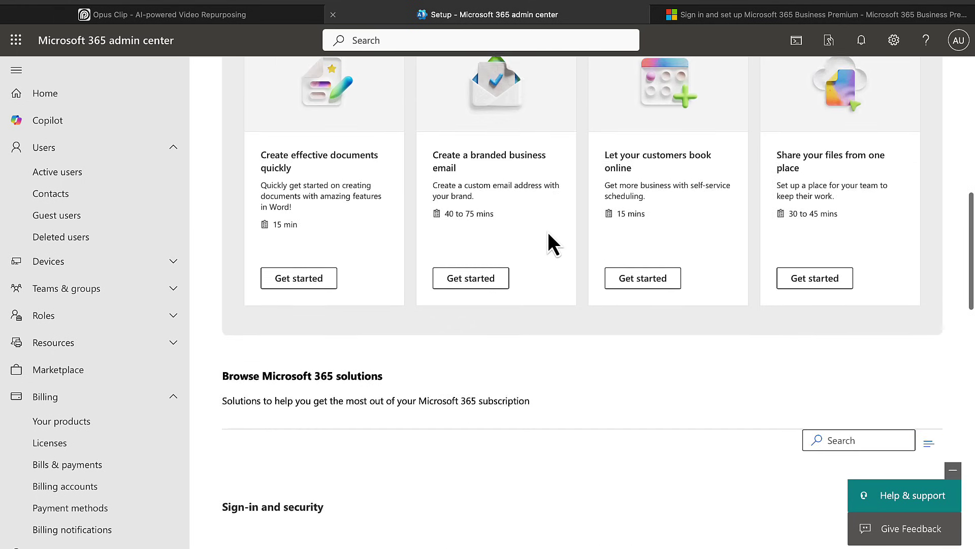
scroll(548, 231, "down", 7)
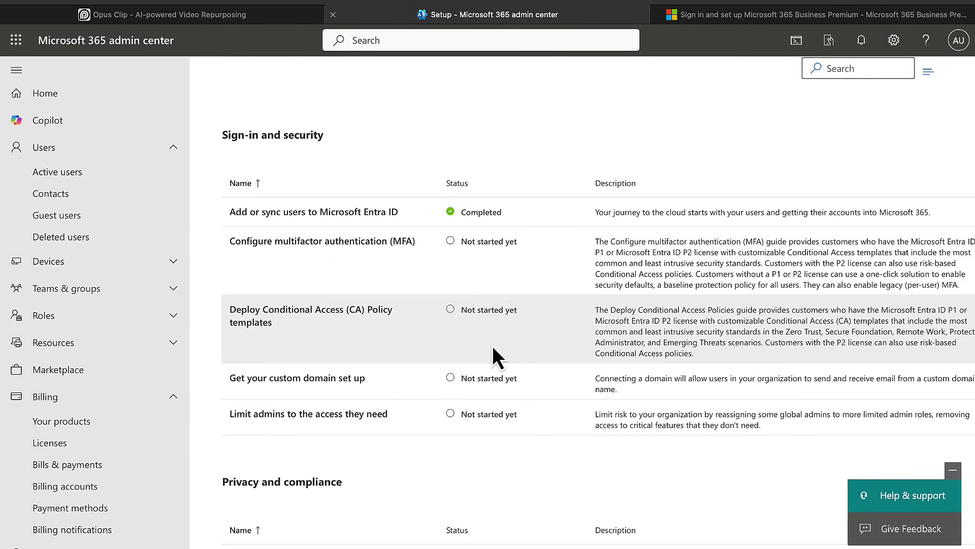
scroll(509, 431, "down", 6)
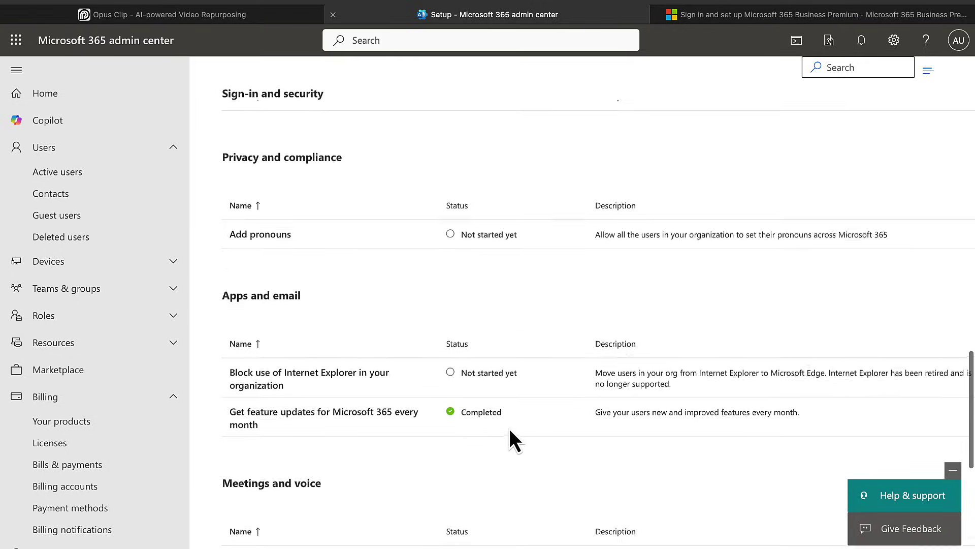
scroll(509, 428, "down", 6)
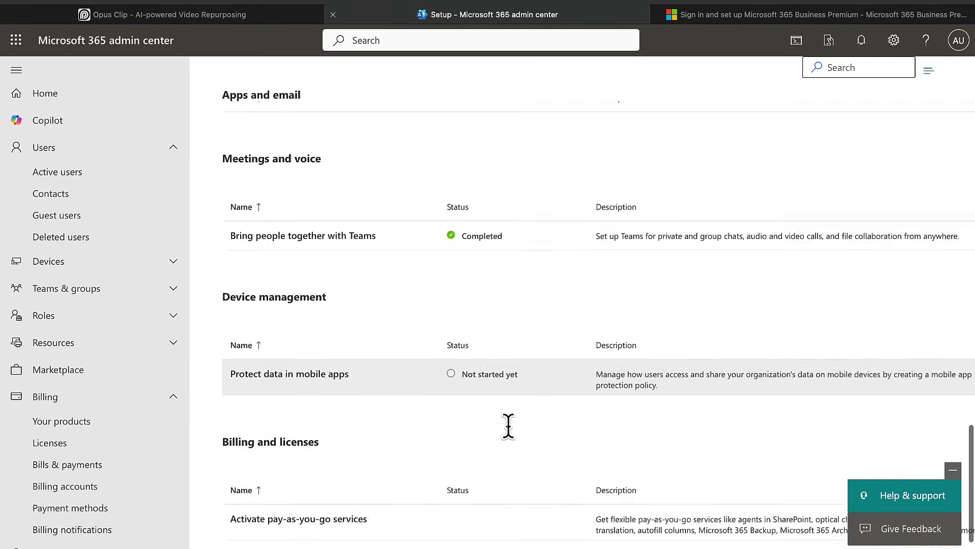
scroll(509, 428, "down", 2)
scroll(509, 439, "up", 3)
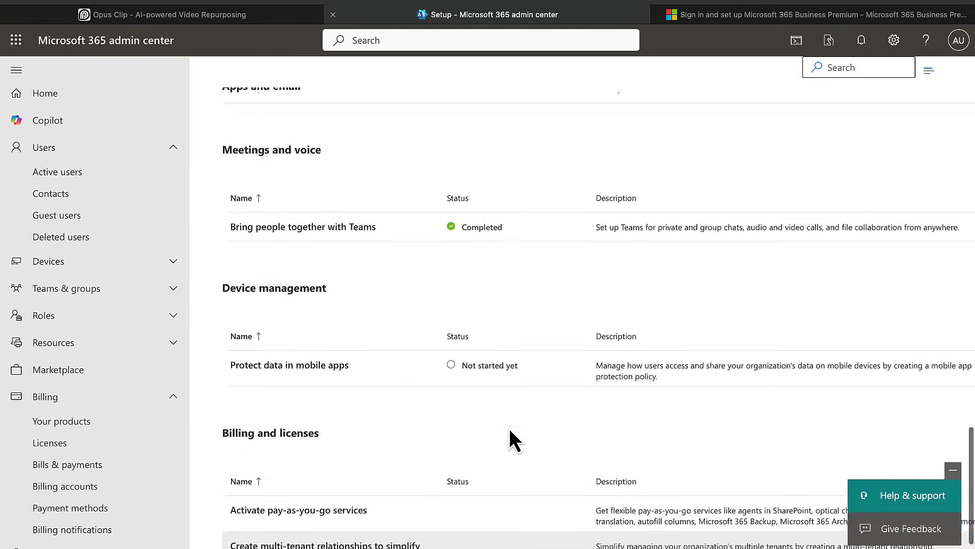
scroll(509, 428, "up", 6)
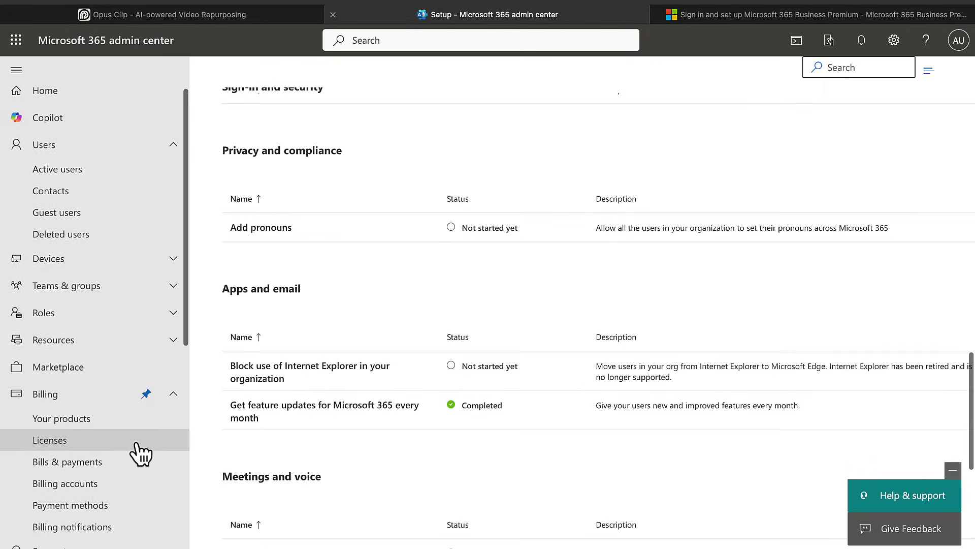
scroll(141, 453, "down", 3)
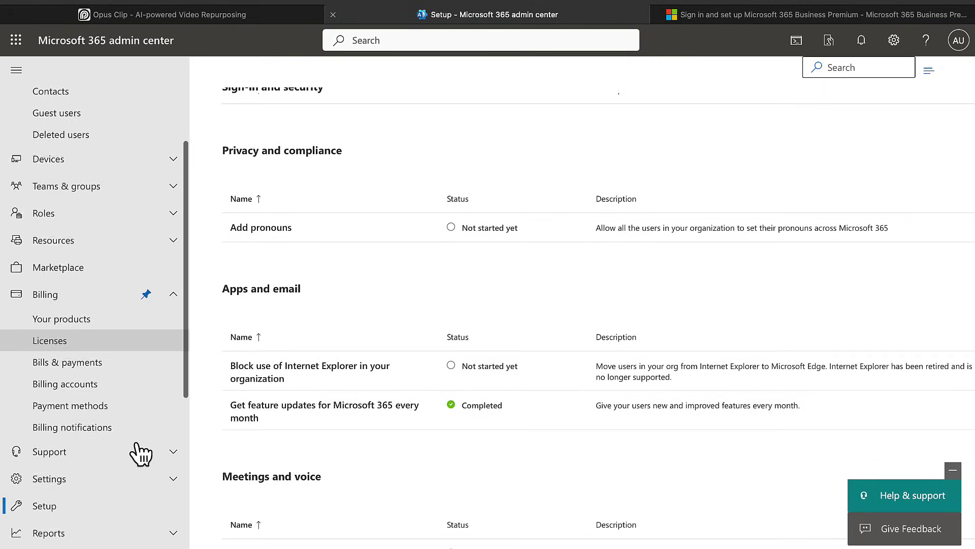
left_click(174, 453)
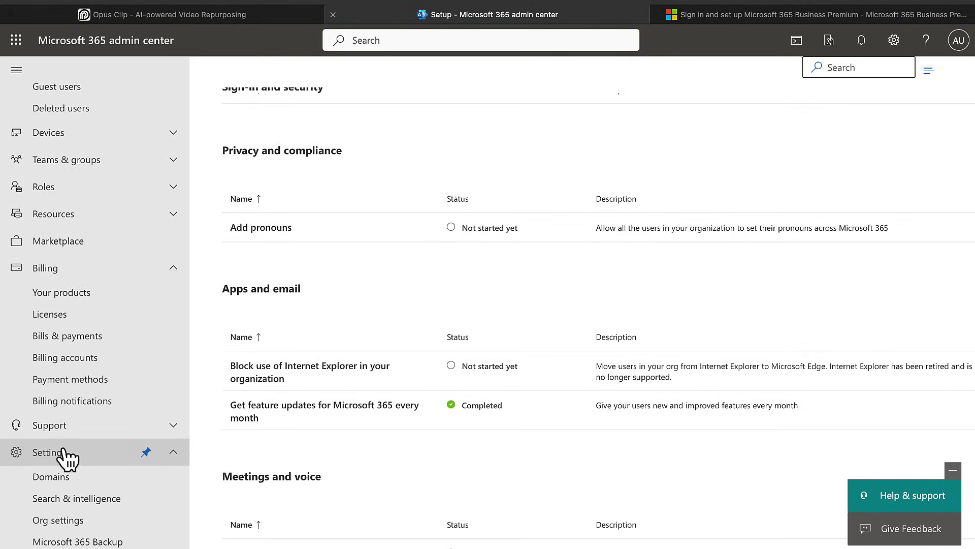
scroll(66, 458, "down", 3)
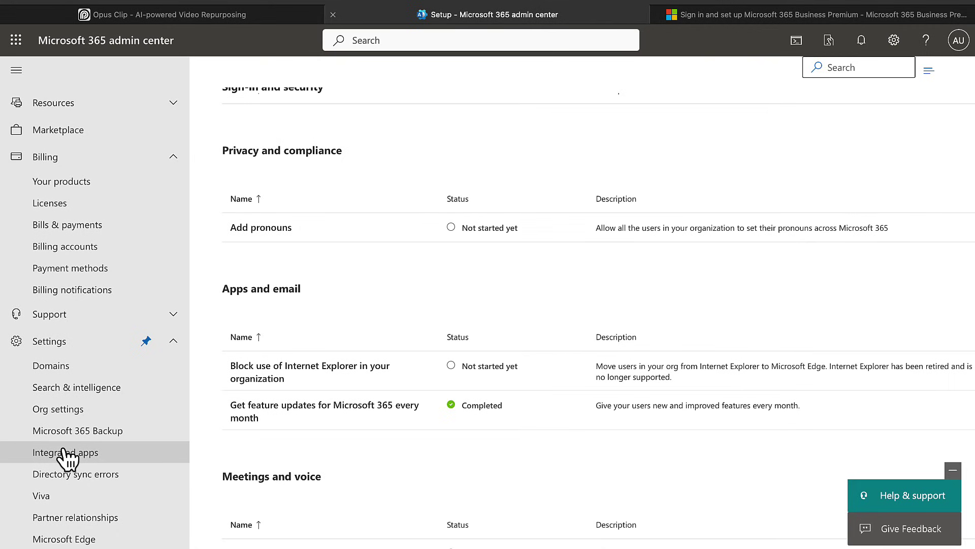
Open Settings > Domains, listing only the default onmicrosoft.com domain as Healthy
left_click(50, 366)
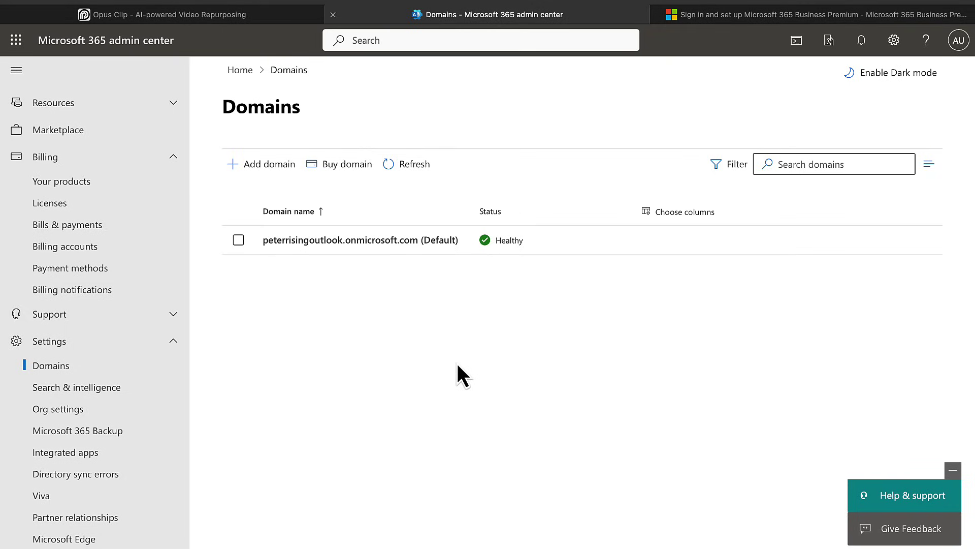
Add the custom domain risingpr.com, skipping the advisor offer, and continue to verification
left_click(270, 164)
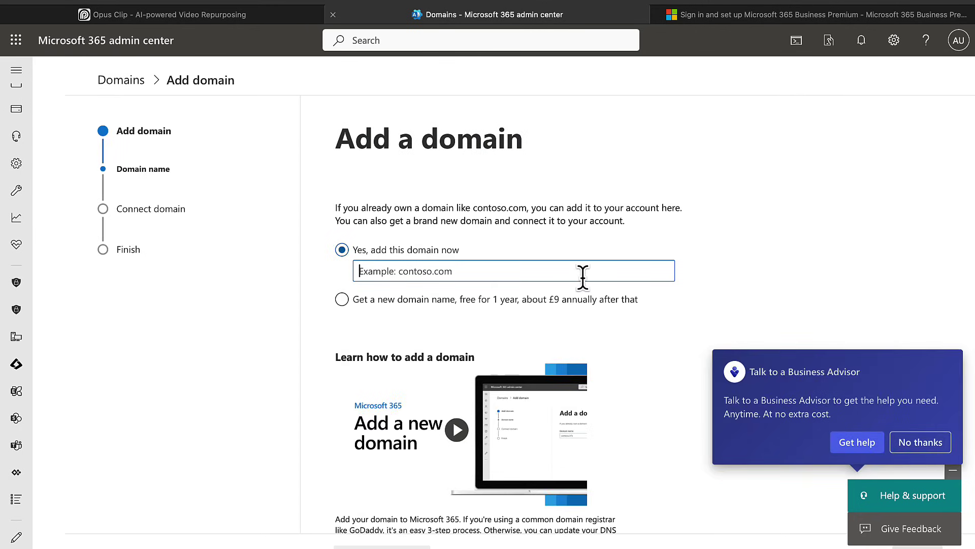
left_click(920, 450)
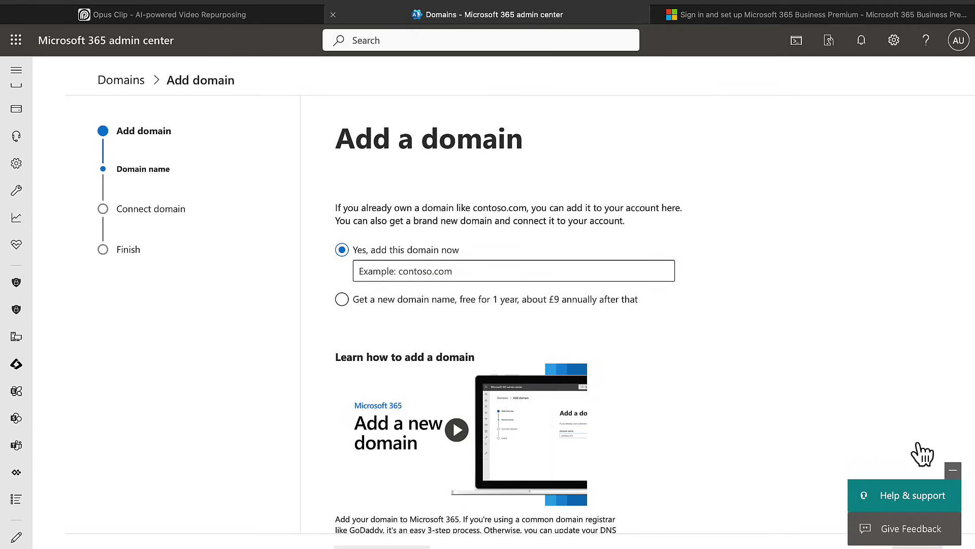
scroll(713, 363, "down", 2)
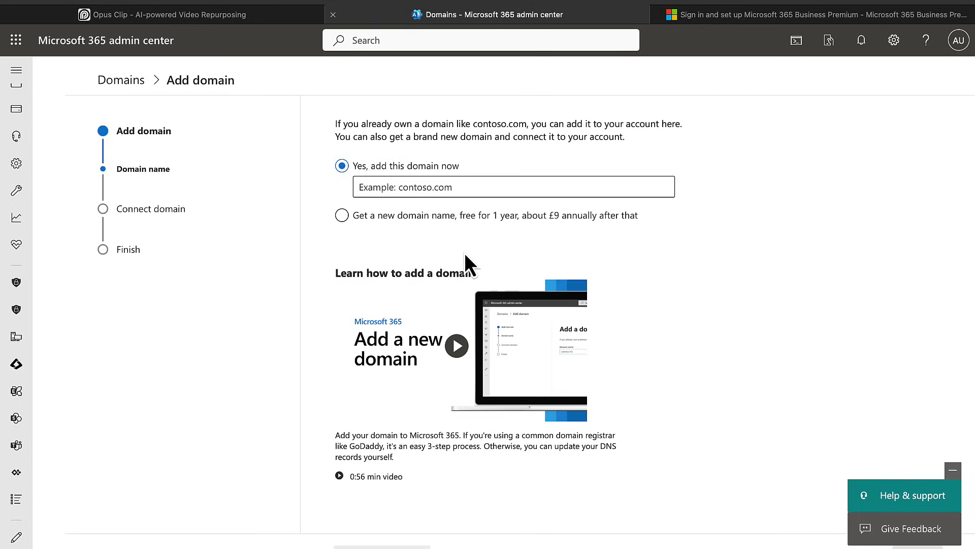
left_click(406, 187)
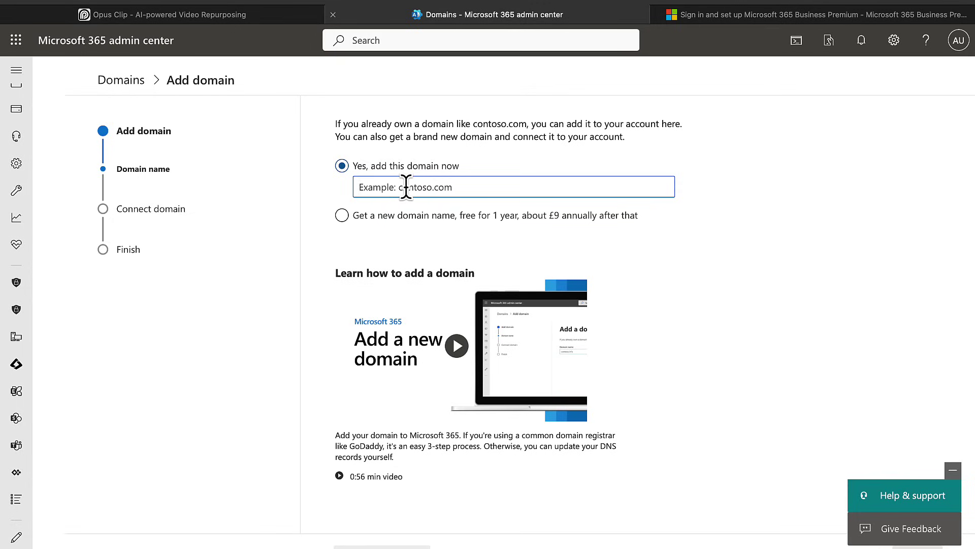
type("ris")
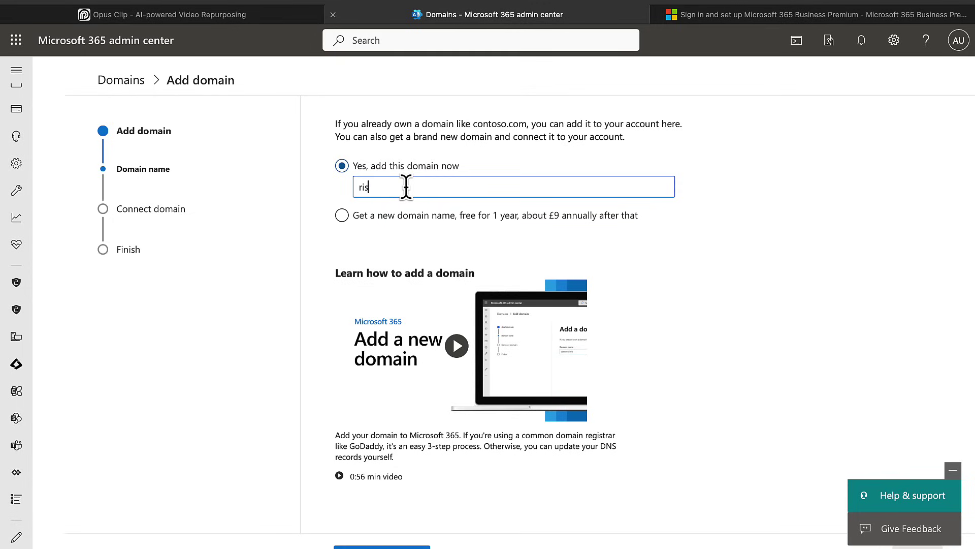
type("ingp")
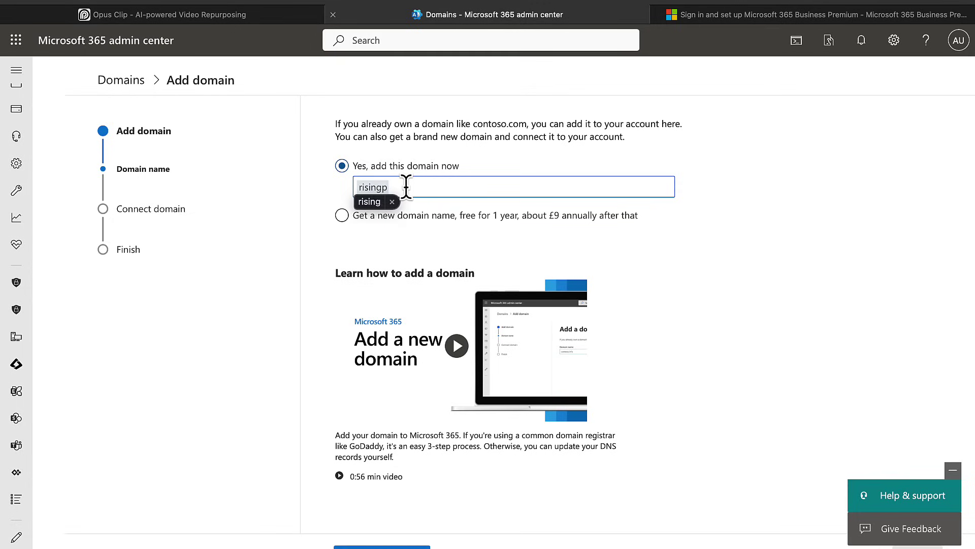
type("r.co.u")
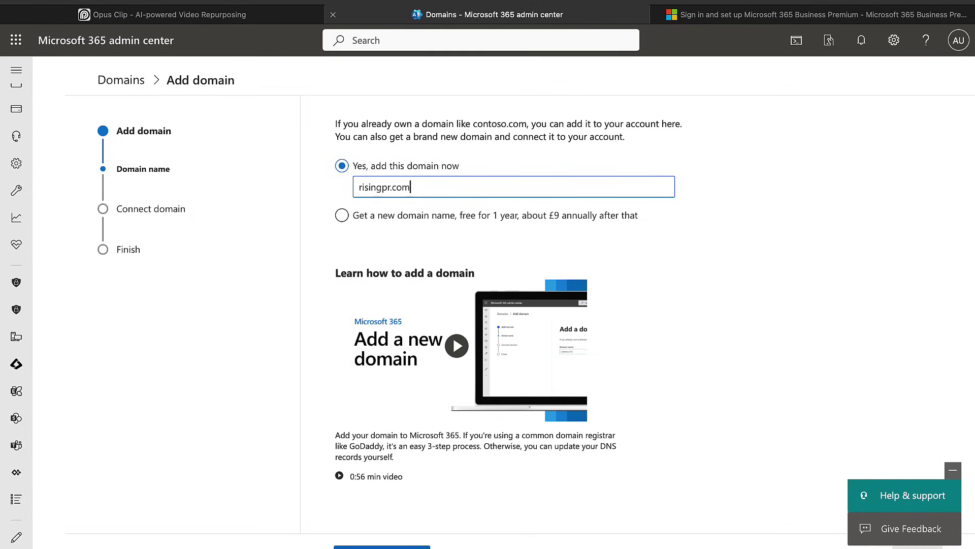
left_click(382, 547)
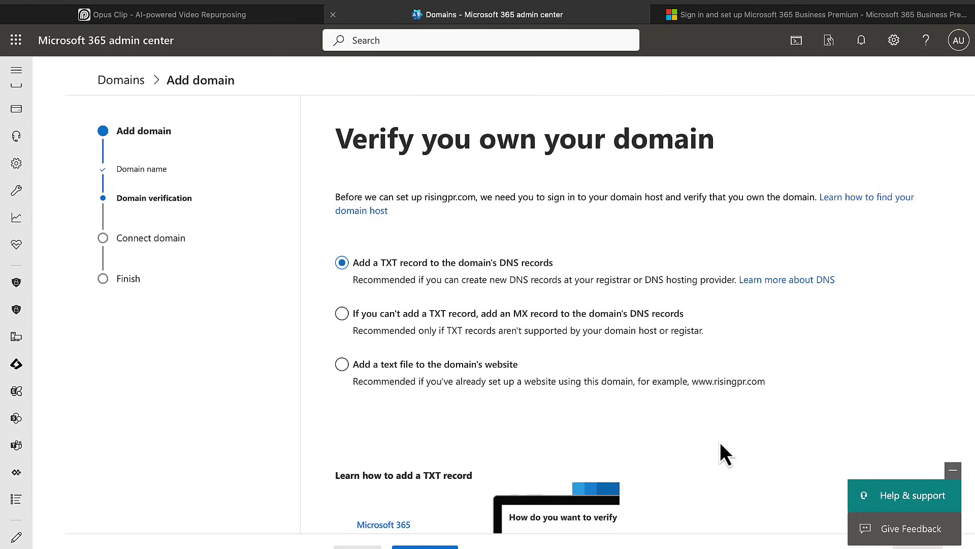
Keep TXT-record verification selected and display the record: name @, verification value, TTL 3600
left_click(645, 381)
left_click(460, 281)
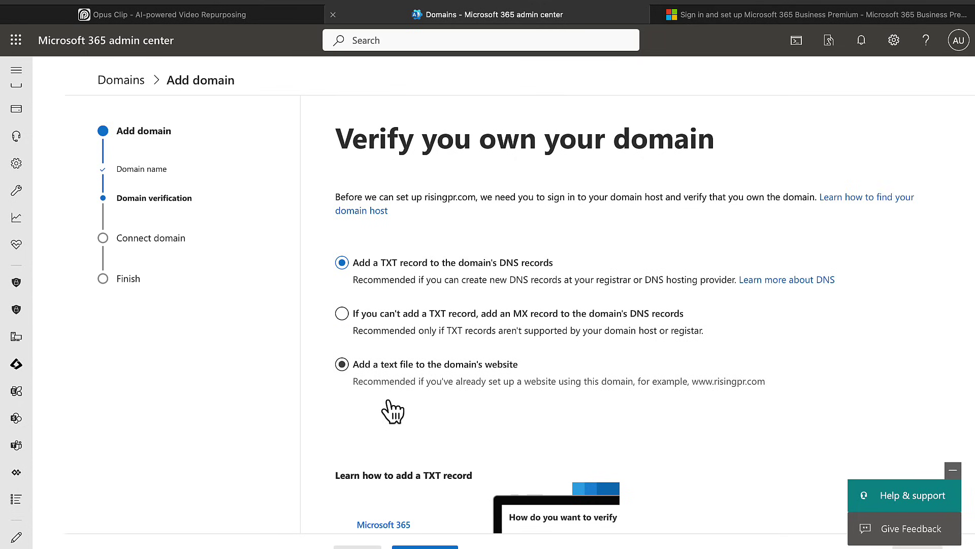
scroll(576, 401, "down", 3)
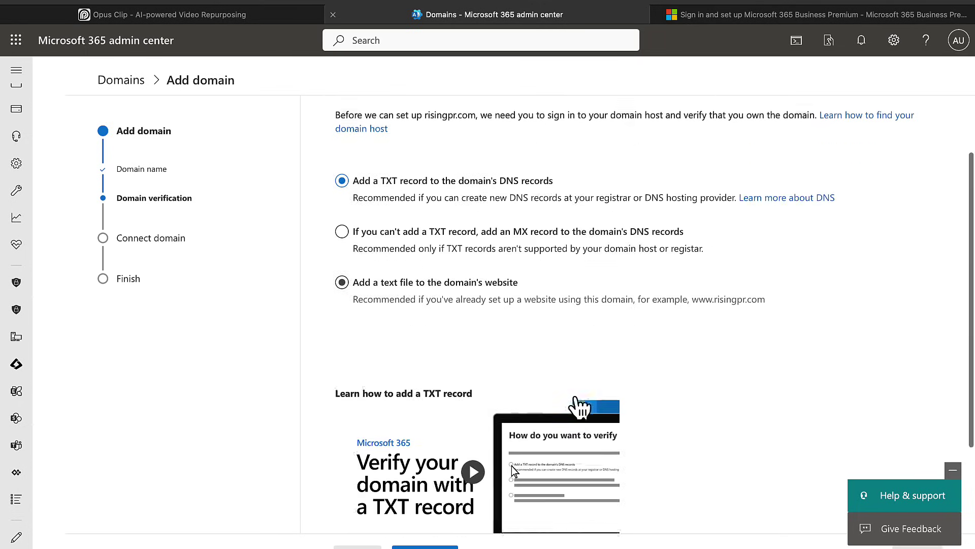
scroll(710, 432, "down", 1)
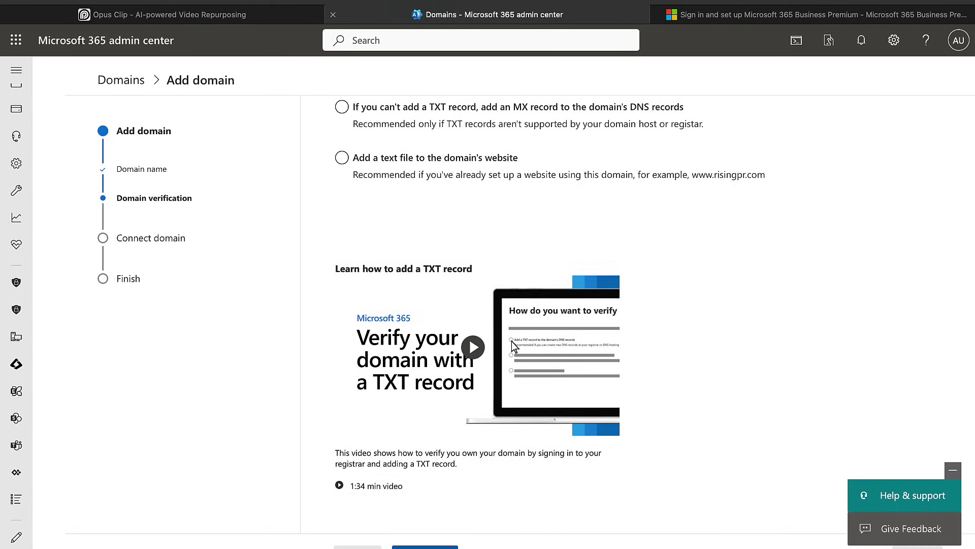
left_click(424, 546)
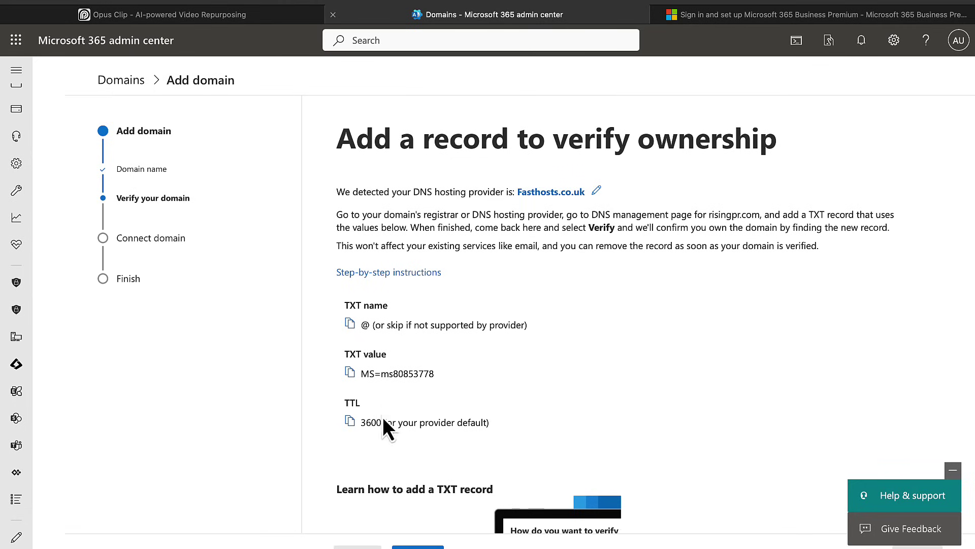
Close the Add domain wizard, leaving risingpr.com listed with Incomplete setup
scroll(595, 407, "down", 5)
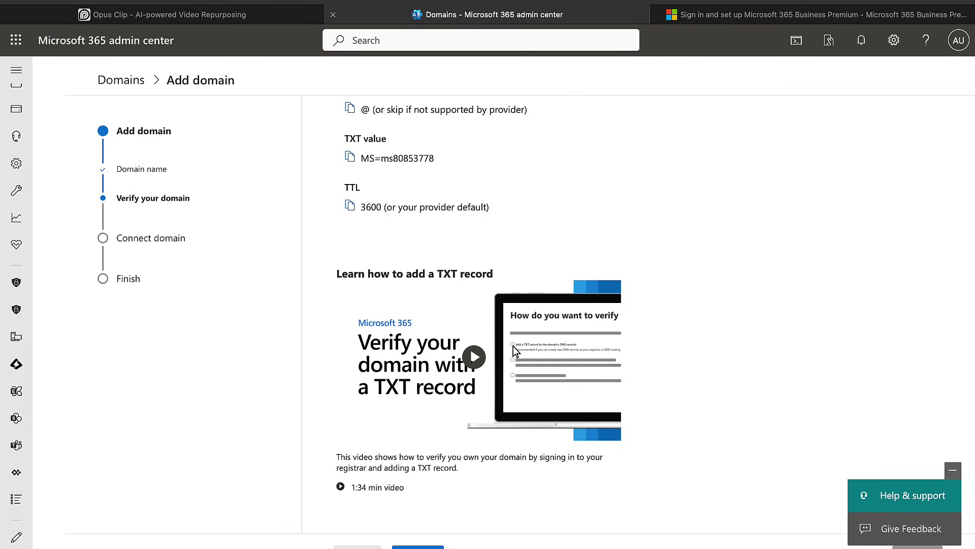
left_click(572, 539)
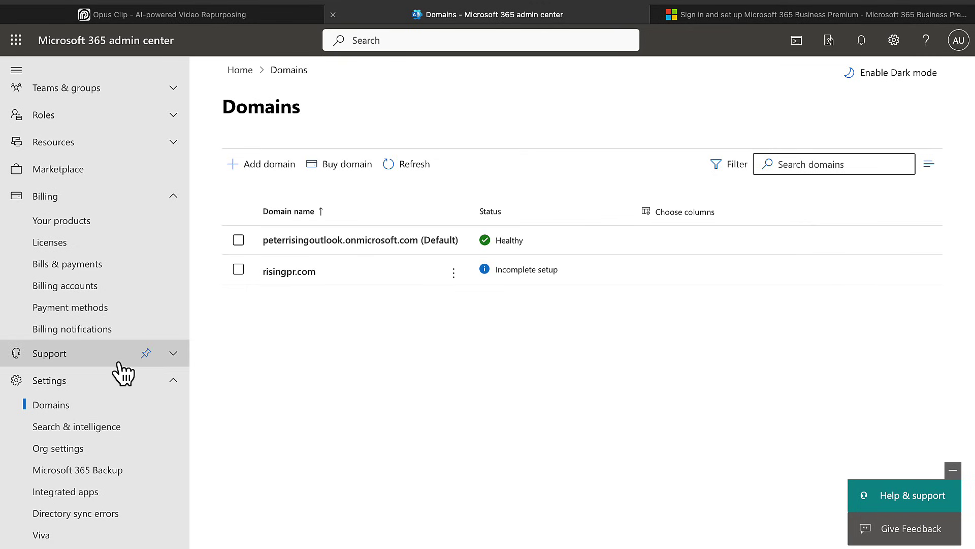
Open Users > Active users, where every username still uses onmicrosoft.com
scroll(76, 266, "up", 4)
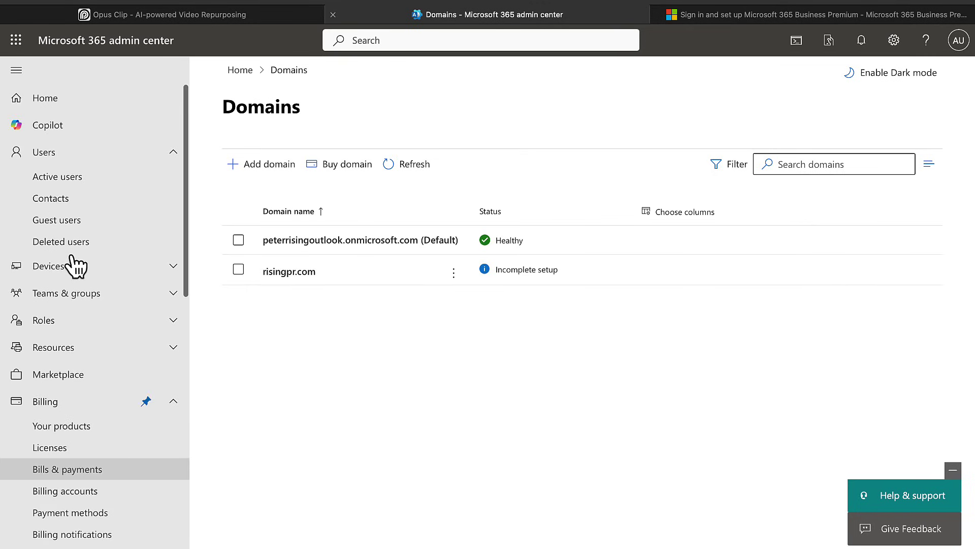
left_click(63, 178)
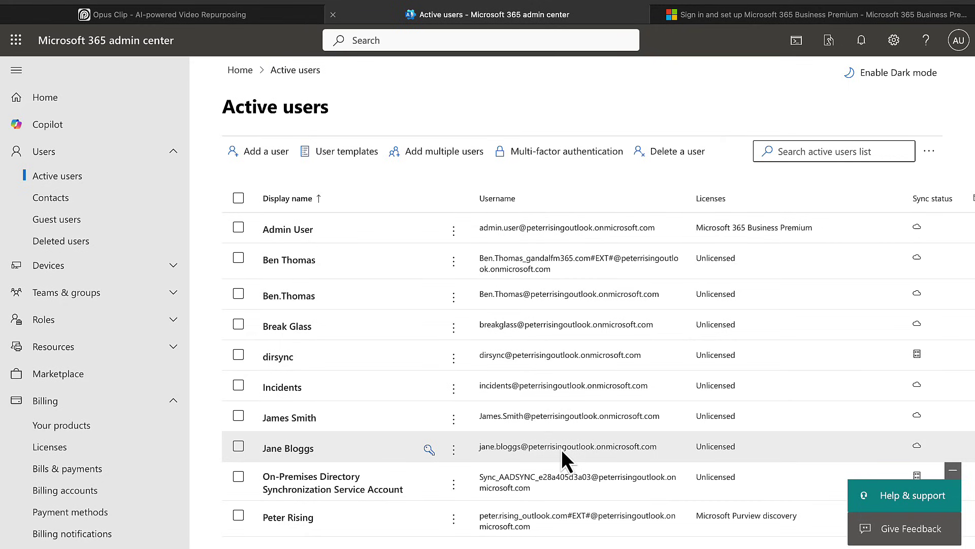
left_click(301, 457)
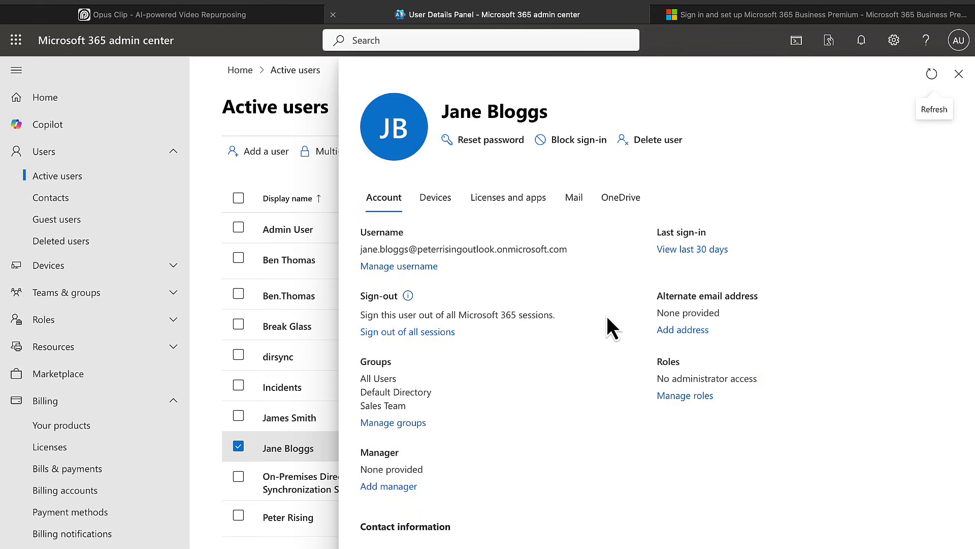
left_click(399, 269)
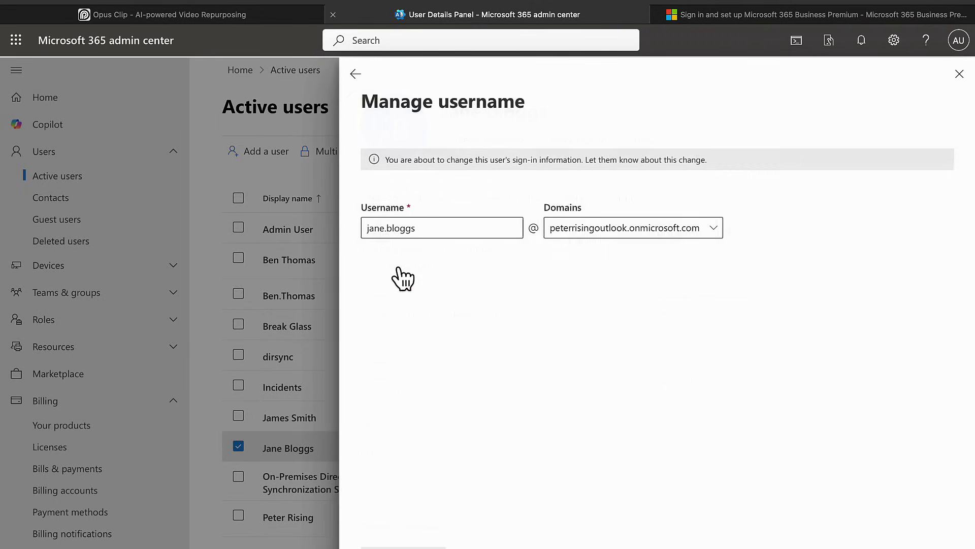
left_click(713, 232)
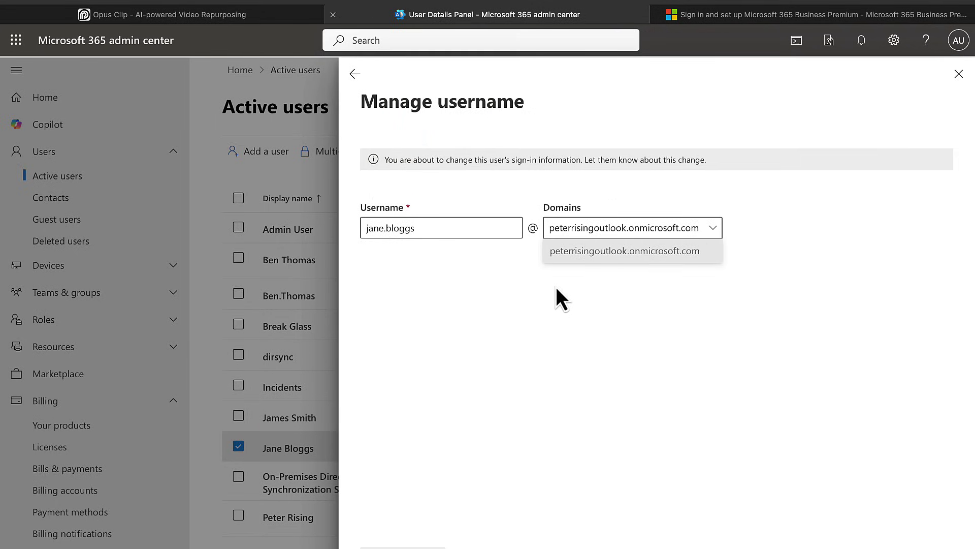
left_click(959, 75)
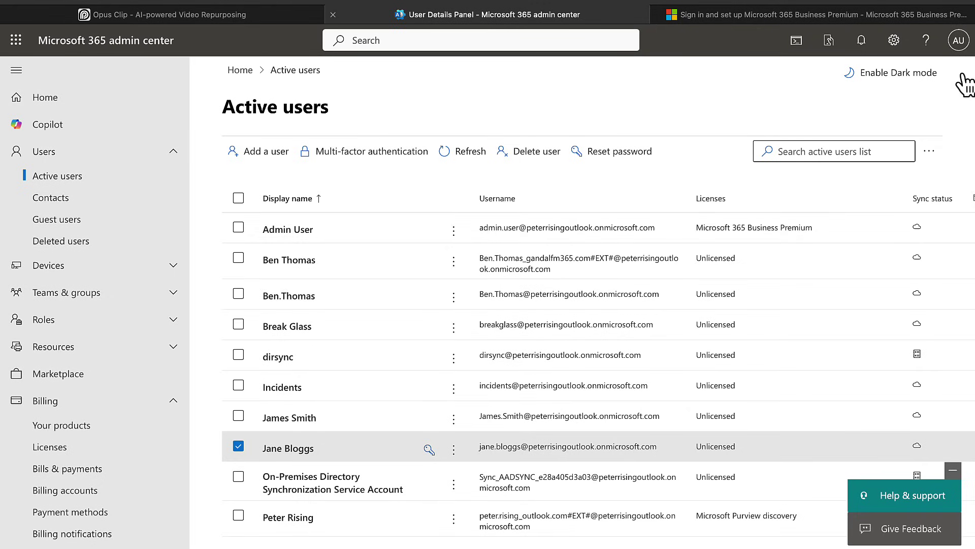
left_click(238, 446)
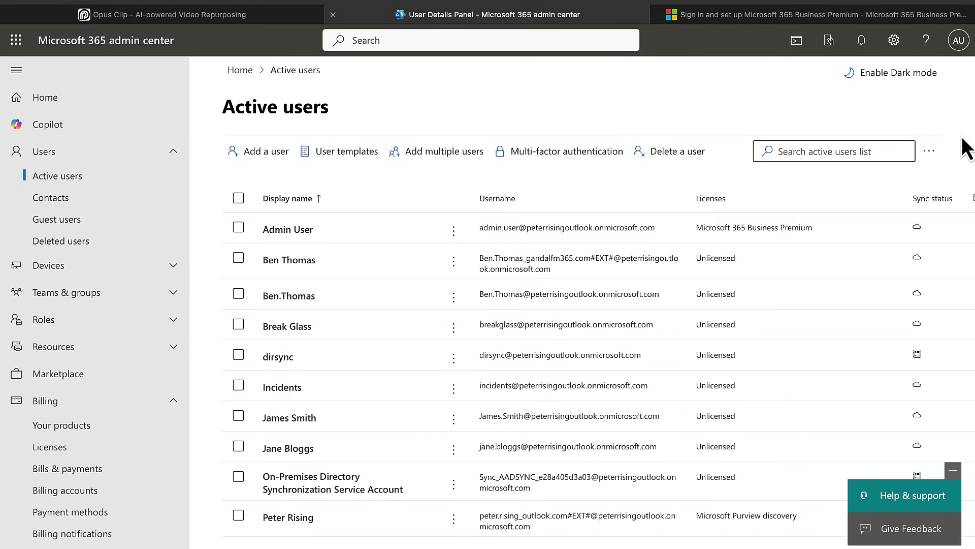